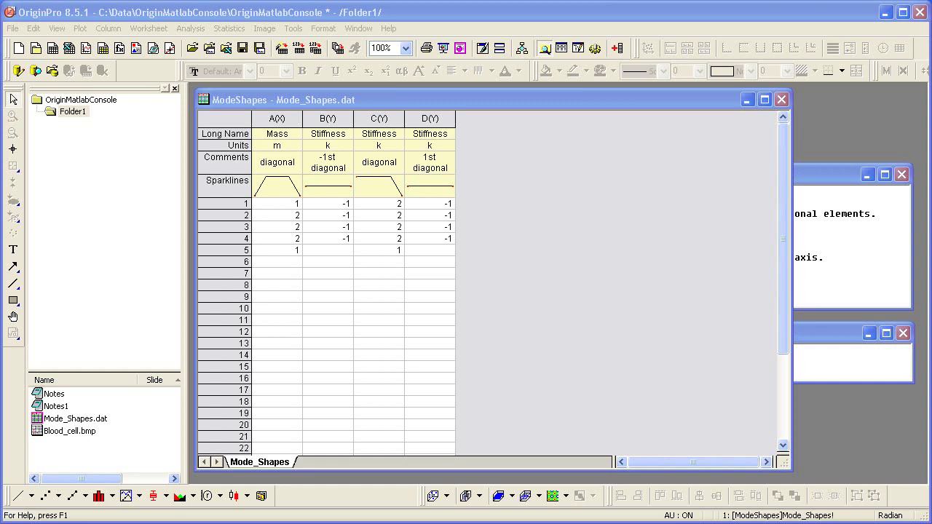
- Open the MATLAB Console from the Tools menu over the ModeShapes worksheet
{"action": "left_click", "coordinate": [294, 30]}
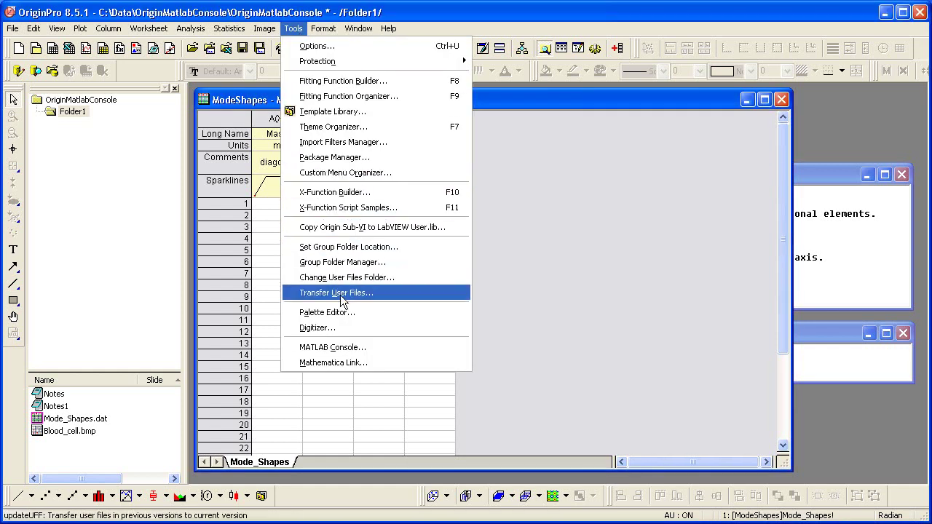
{"action": "left_click", "coordinate": [340, 346]}
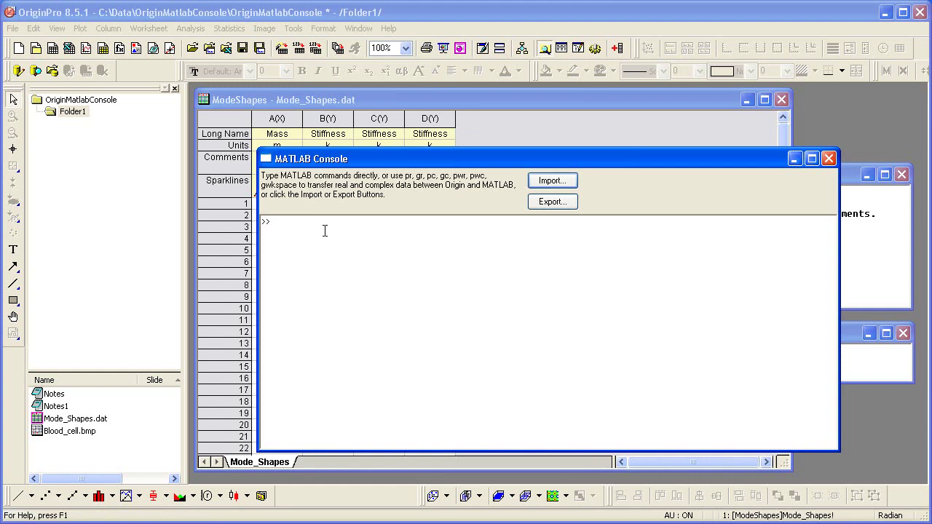
- In the MATLAB export dialog, name columns A and B m1 and kl1
{"action": "left_click", "coordinate": [552, 202]}
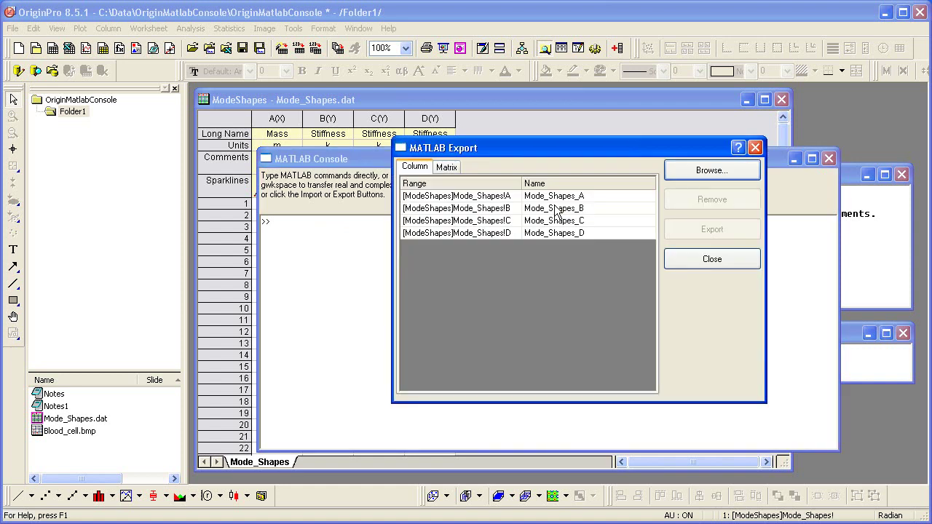
{"action": "left_click", "coordinate": [557, 198]}
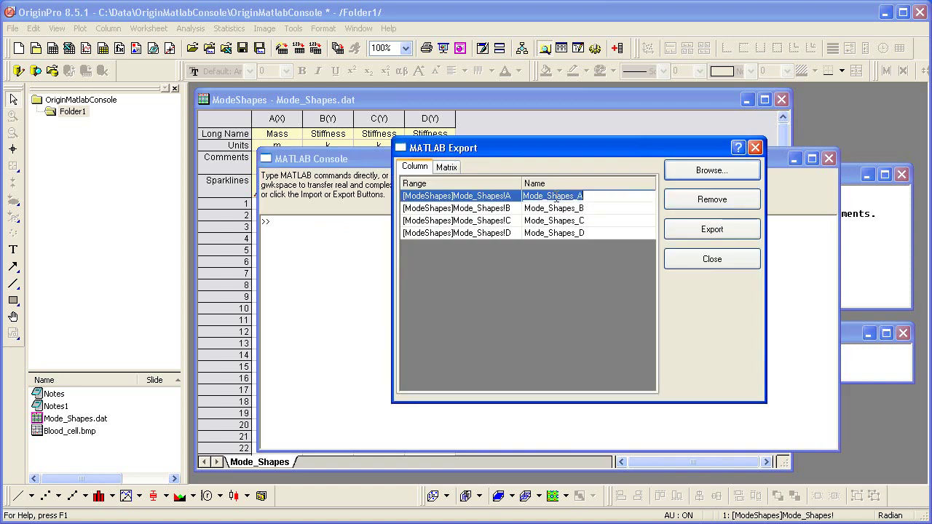
{"action": "left_click_drag", "start_coordinate": [591, 196], "coordinate": [524, 197]}
{"action": "type", "text": "m1"}
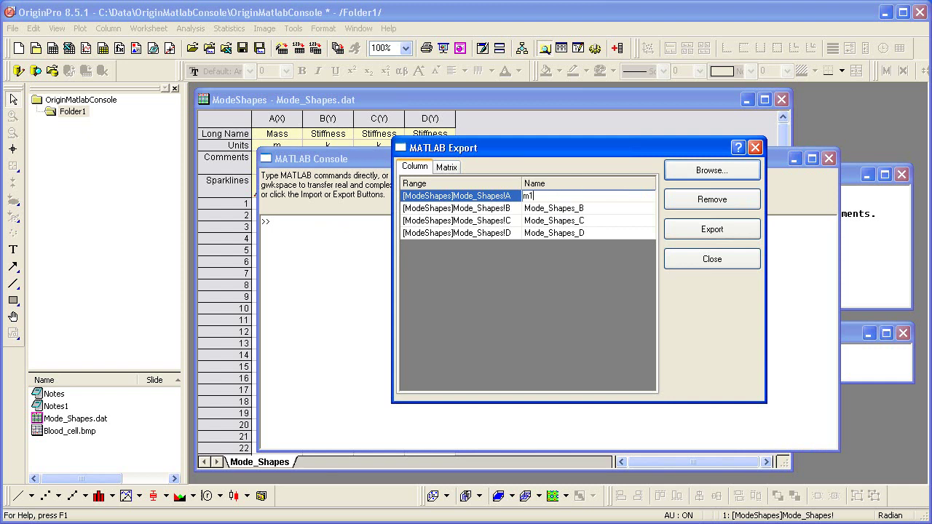
{"action": "left_click", "coordinate": [557, 207]}
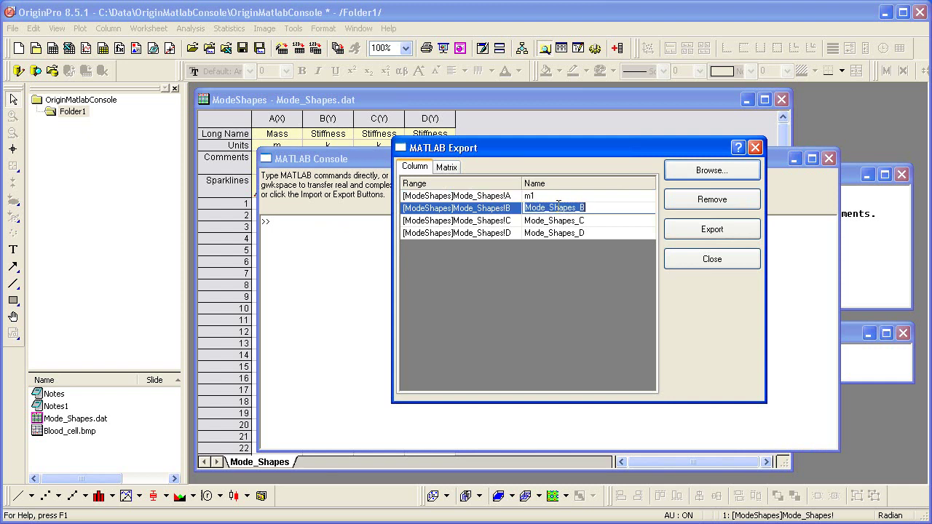
{"action": "type", "text": "kl1"}
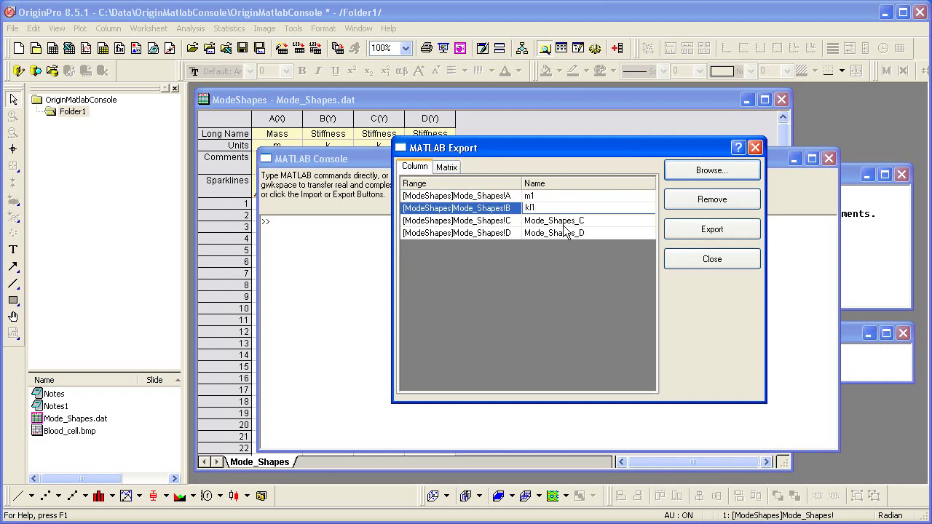
- Name columns C and D kd1 and ku1, then export all four columns
{"action": "left_click", "coordinate": [565, 221]}
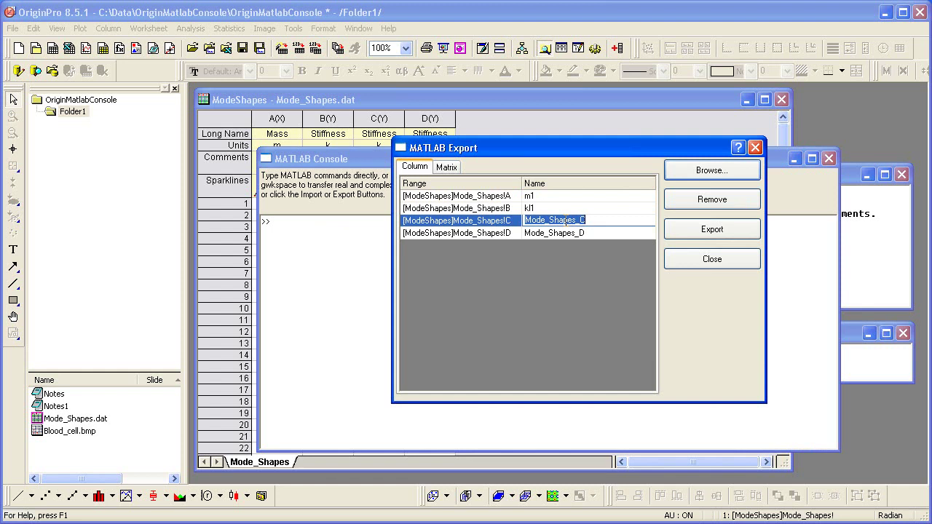
{"action": "type", "text": "kd1"}
{"action": "left_click", "coordinate": [578, 234]}
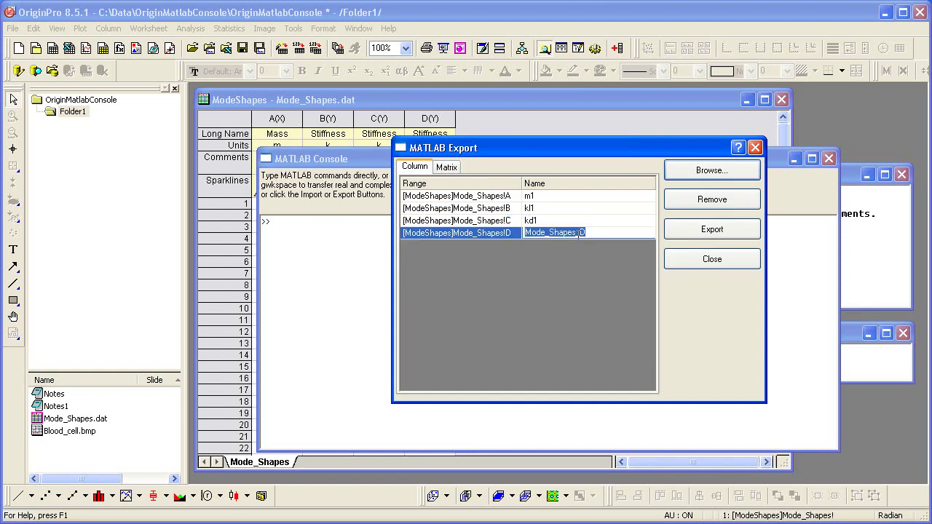
{"action": "type", "text": "ku1"}
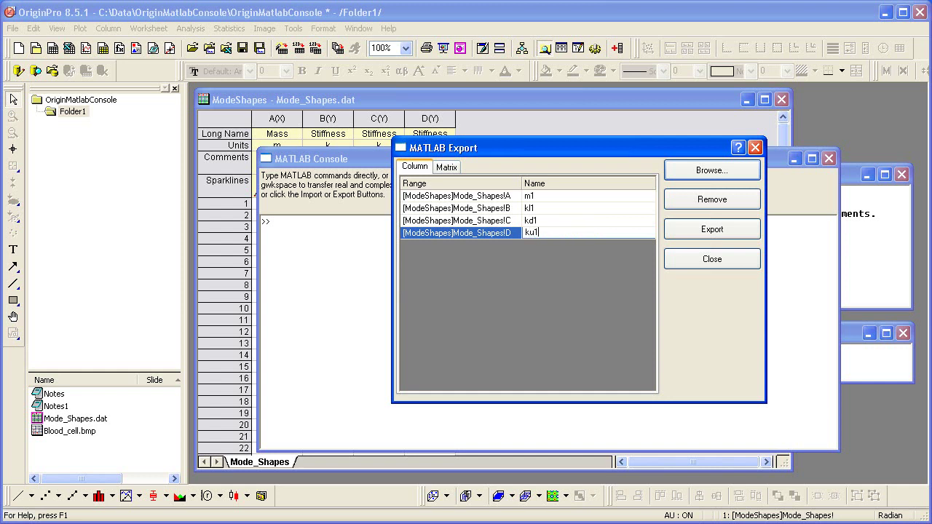
{"action": "left_click", "coordinate": [573, 262]}
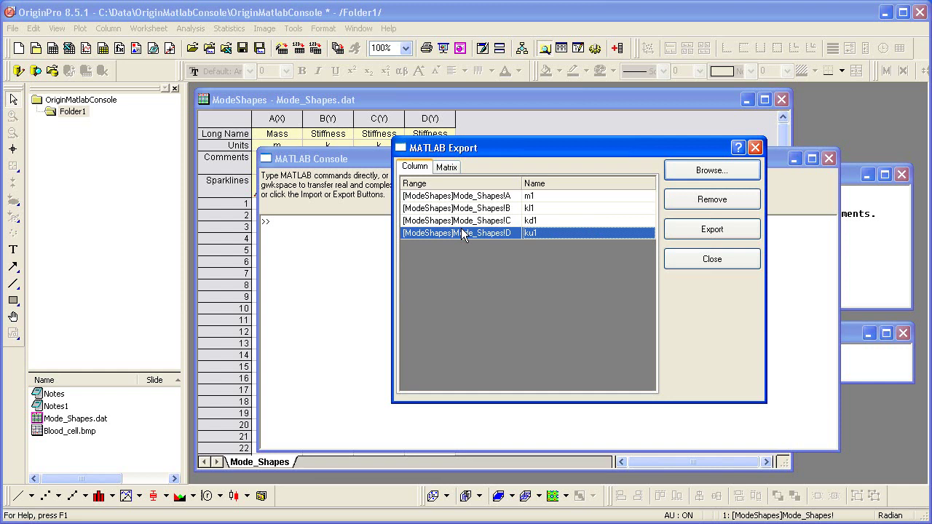
{"action": "left_click", "coordinate": [479, 197], "text": "shift"}
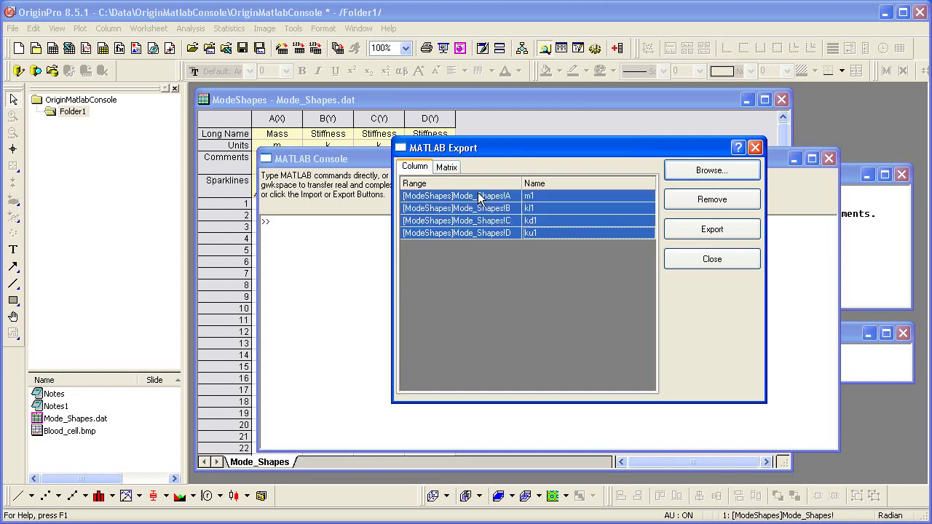
{"action": "left_click", "coordinate": [701, 230]}
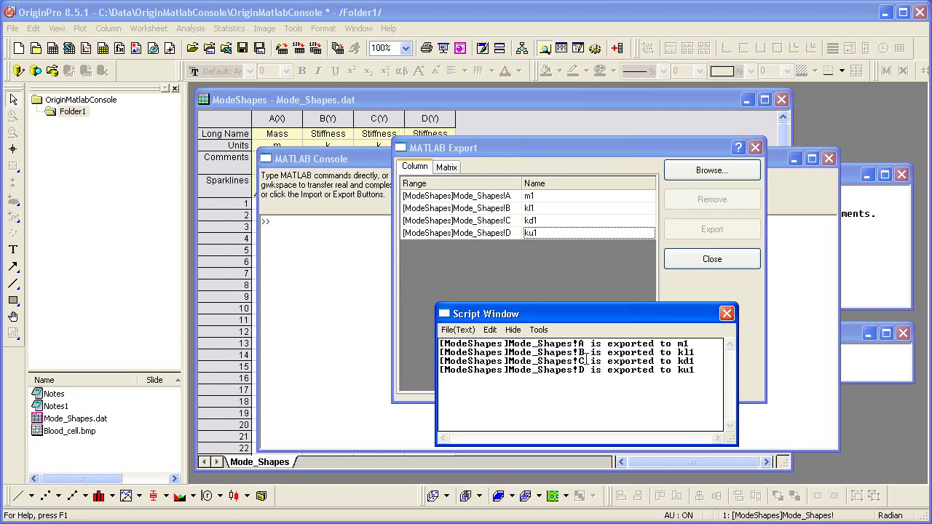
- Close the export dialogs and run who in the console to list MATLAB variables
{"action": "left_click", "coordinate": [727, 314]}
{"action": "left_click", "coordinate": [712, 261]}
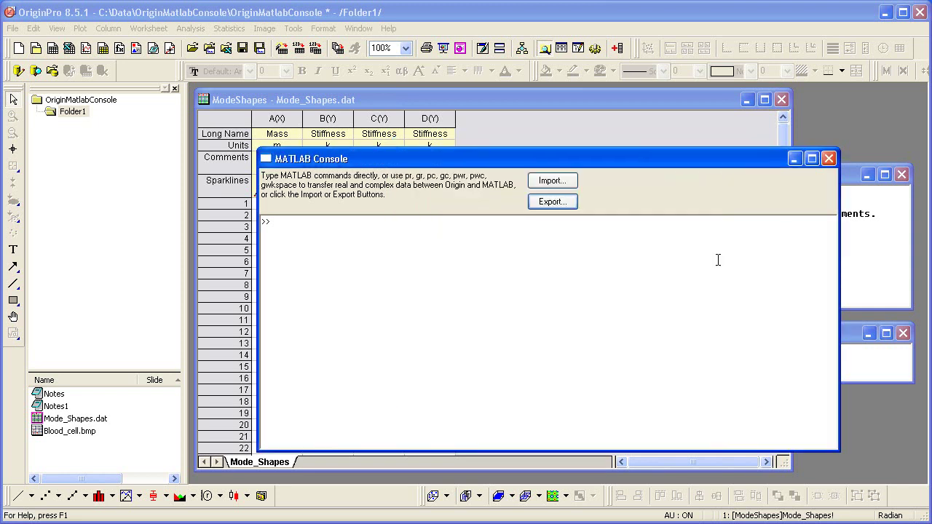
{"action": "left_click", "coordinate": [286, 223]}
{"action": "type", "text": "who"}
{"action": "key", "text": "Return"}
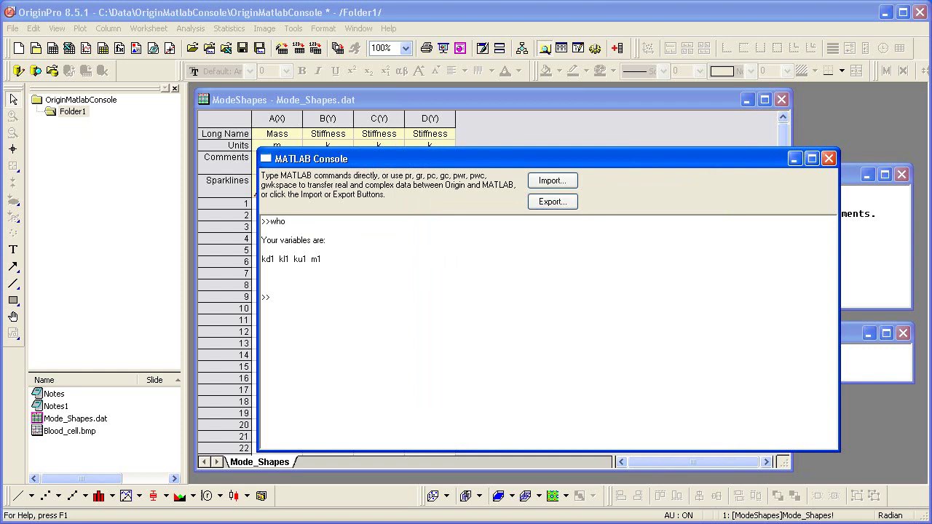
{"action": "key", "text": "alt+Tab"}
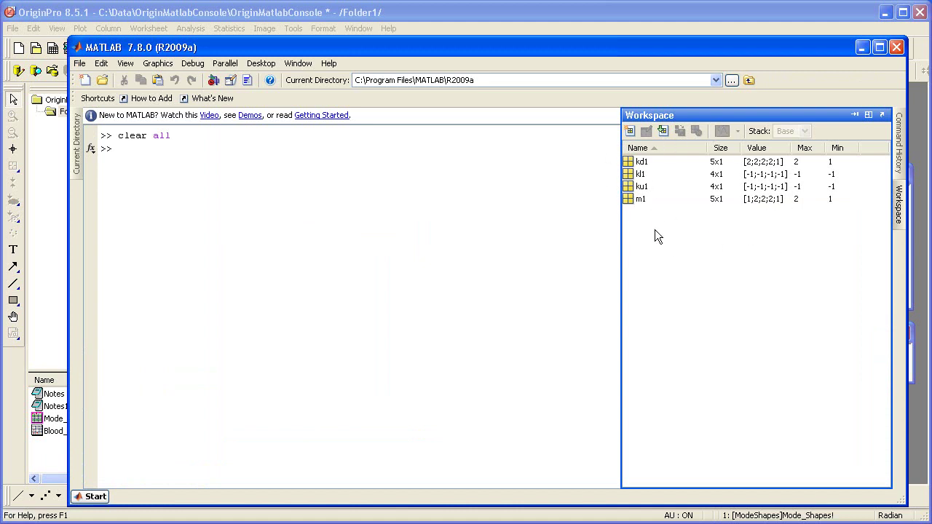
- Minimize the MATLAB desktop after checking kd1, kl1, ku1 and m1 in its Workspace
{"action": "left_click", "coordinate": [861, 47]}
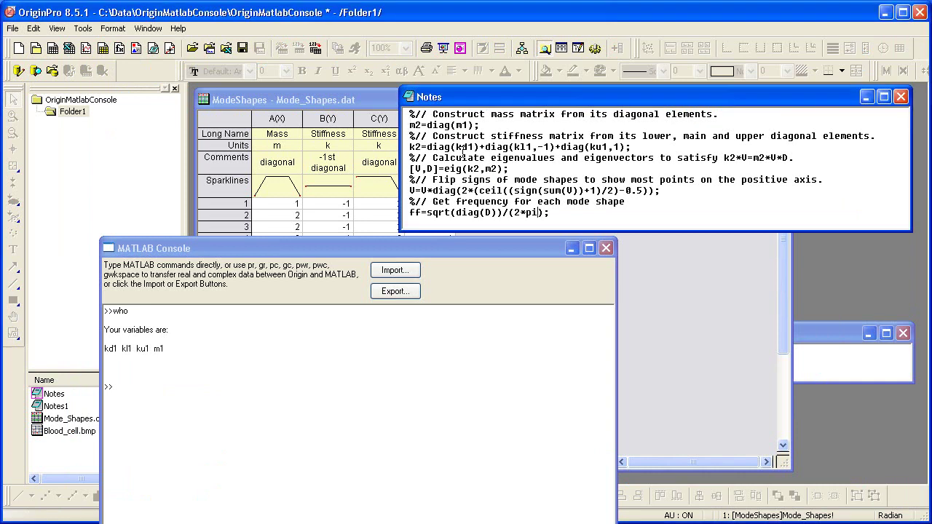
- Copy the Notes script building m2, k2 and solving eig(k2,m2), then run it in the console
{"action": "left_click_drag", "start_coordinate": [407, 114], "coordinate": [555, 225]}
{"action": "key", "text": "ctrl+c"}
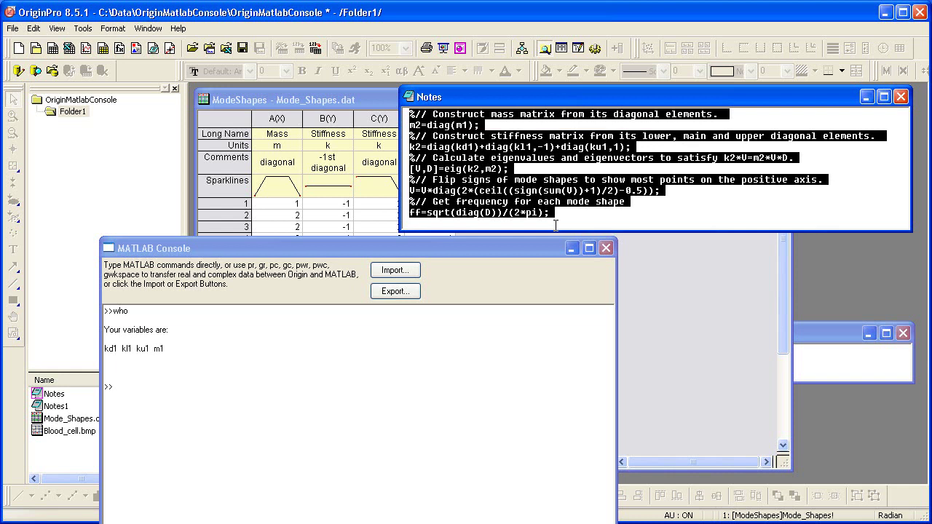
{"action": "left_click", "coordinate": [119, 385]}
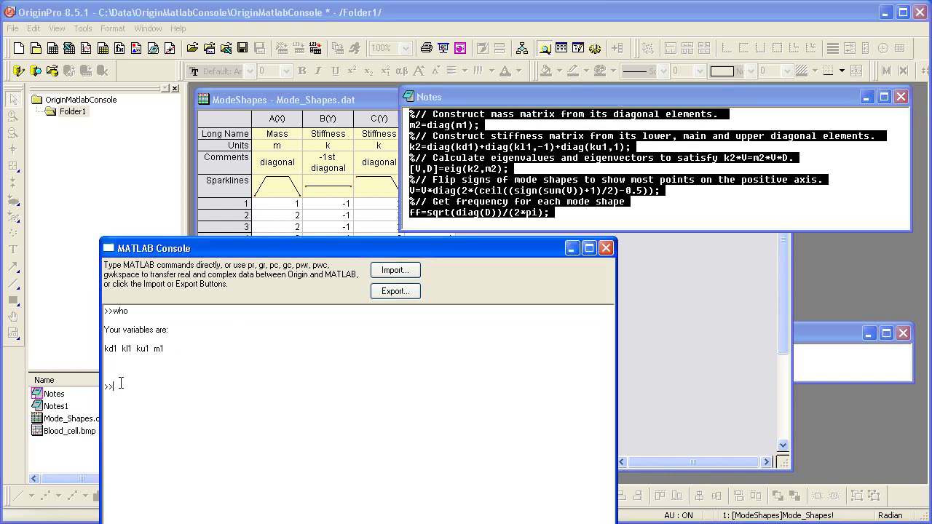
{"action": "key", "text": "ctrl+v"}
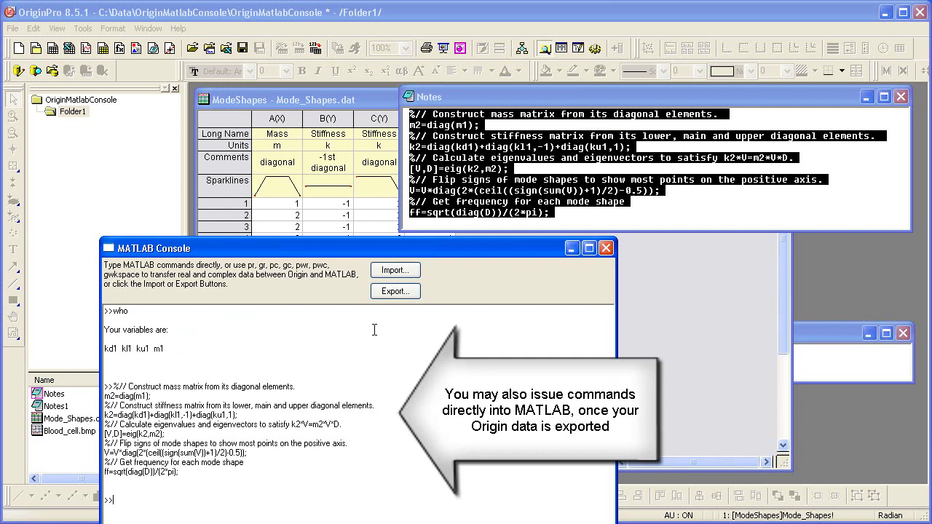
- Import the MATLAB variables V and ff as a new worksheet, then close the console
{"action": "left_click", "coordinate": [403, 276]}
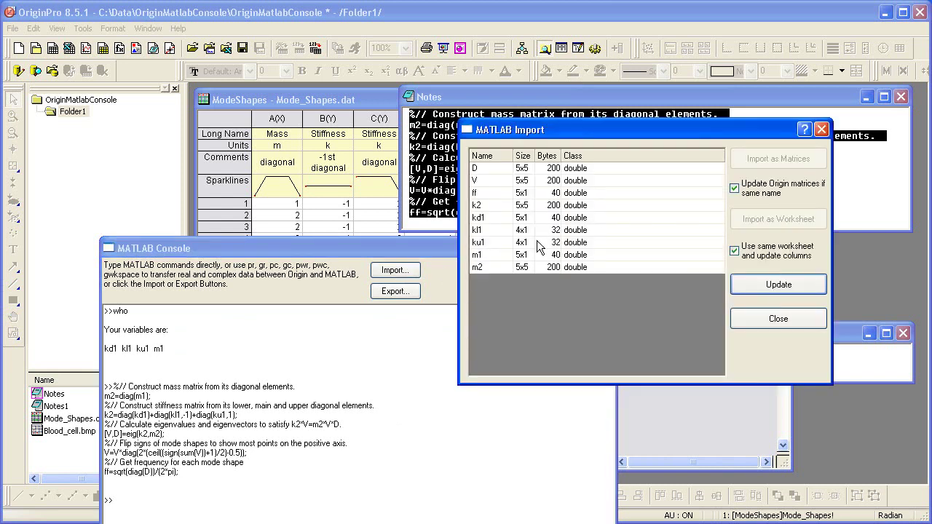
{"action": "left_click", "coordinate": [489, 182]}
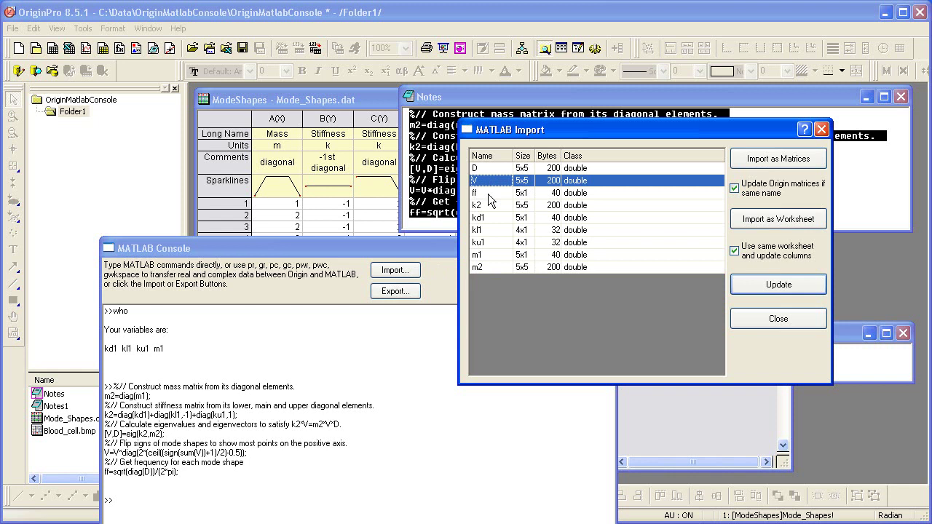
{"action": "left_click", "coordinate": [489, 194], "text": "ctrl"}
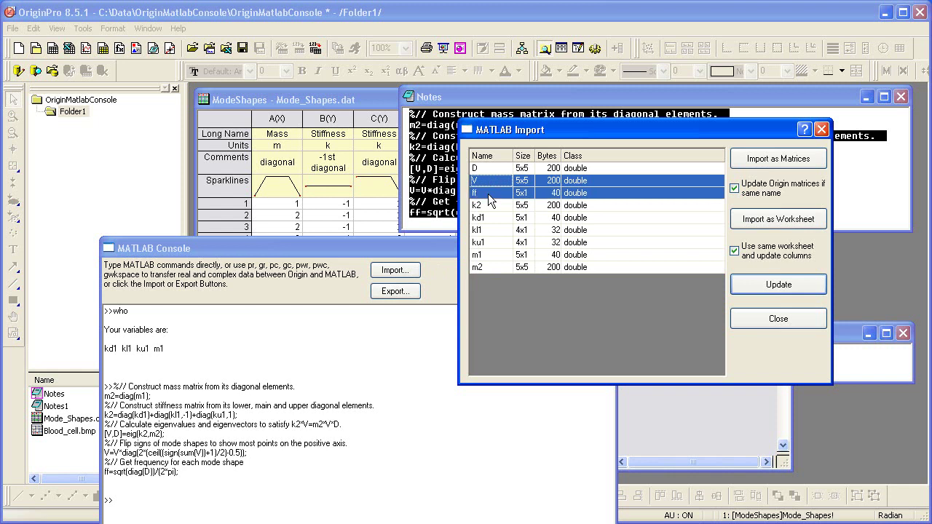
{"action": "left_click", "coordinate": [805, 226]}
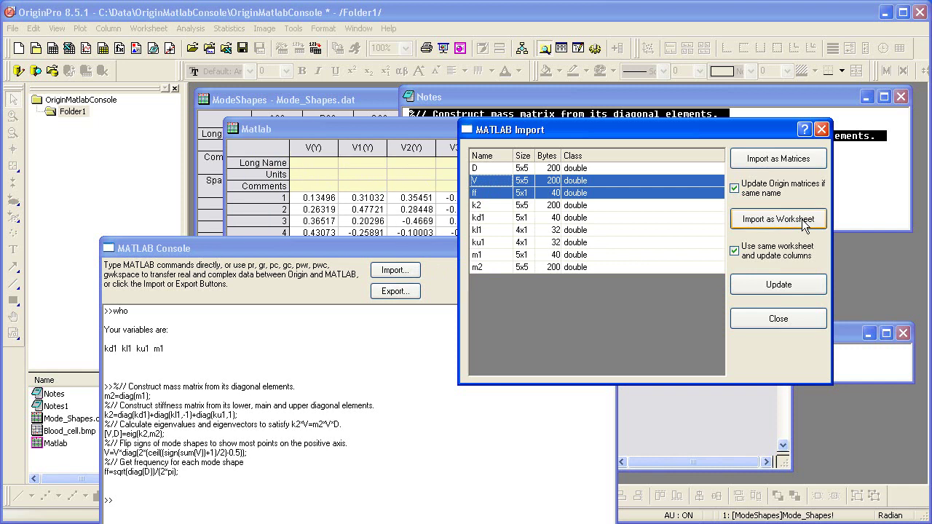
{"action": "left_click", "coordinate": [776, 319]}
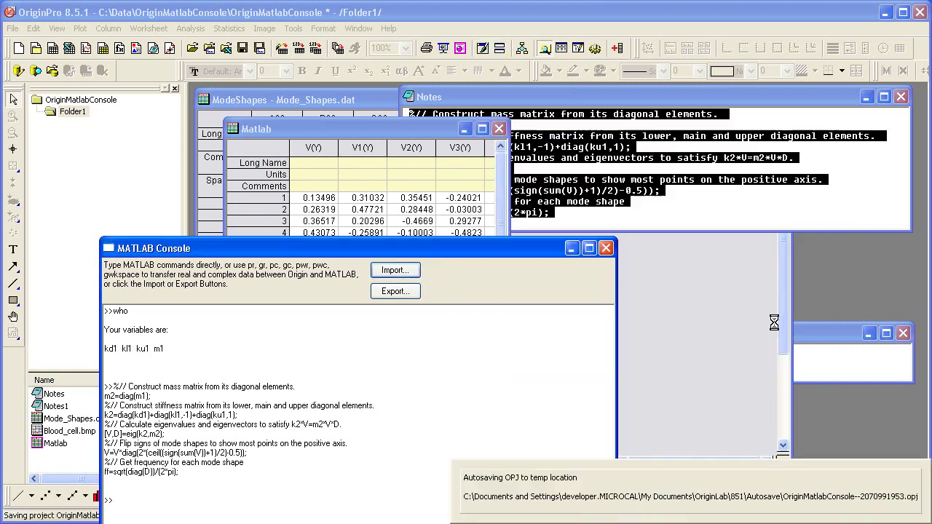
{"action": "left_click", "coordinate": [607, 248]}
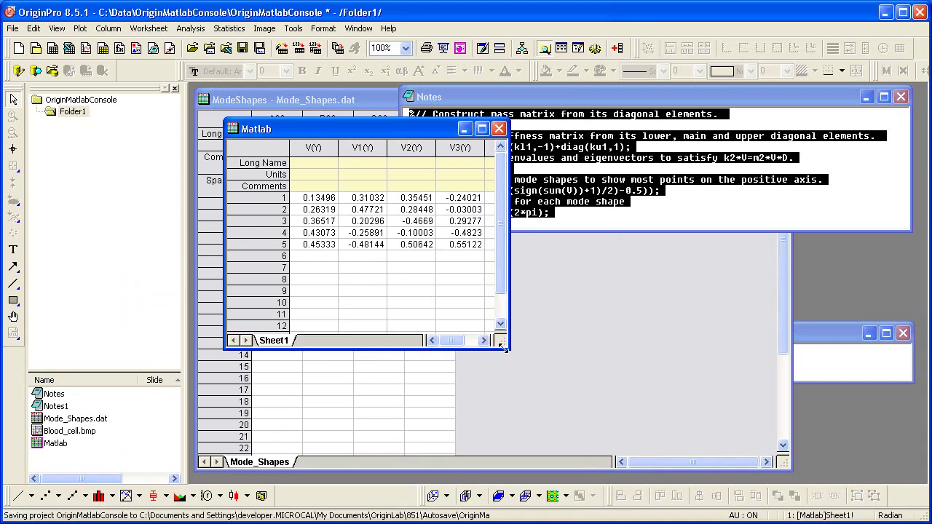
- Widen the Matlab worksheet window so columns V through V4 and ff show
{"action": "left_click_drag", "start_coordinate": [506, 344], "coordinate": [635, 309]}
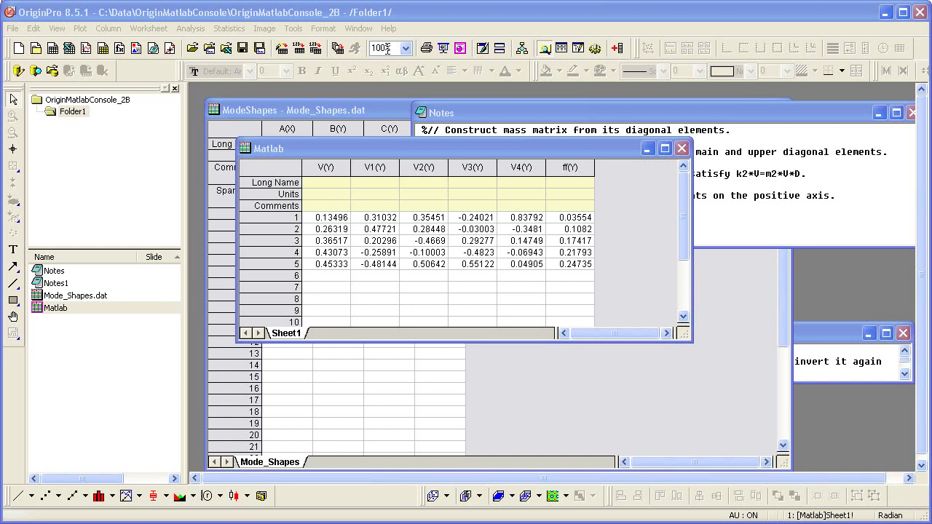
- Import Blood_cell.bmp as a new image matrix, then enlarge and reposition its window
{"action": "left_click", "coordinate": [10, 30]}
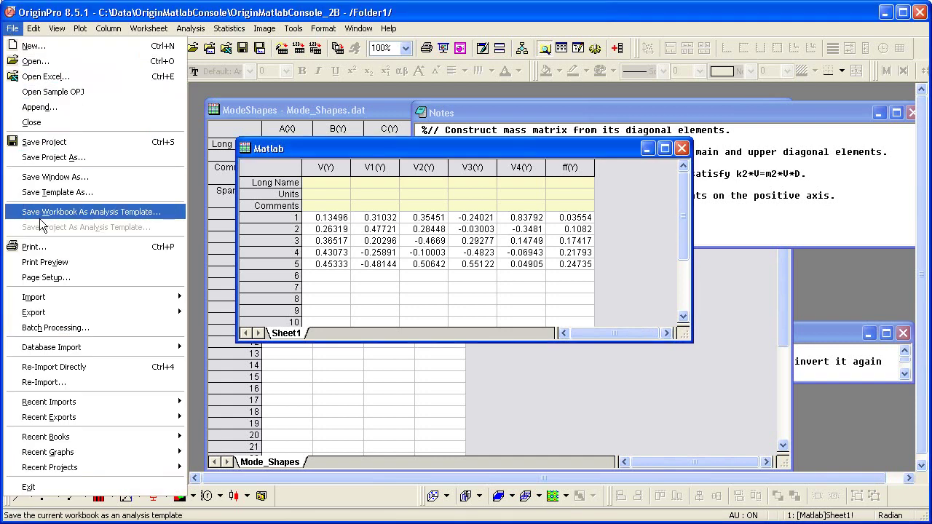
{"action": "mouse_move", "coordinate": [70, 300]}
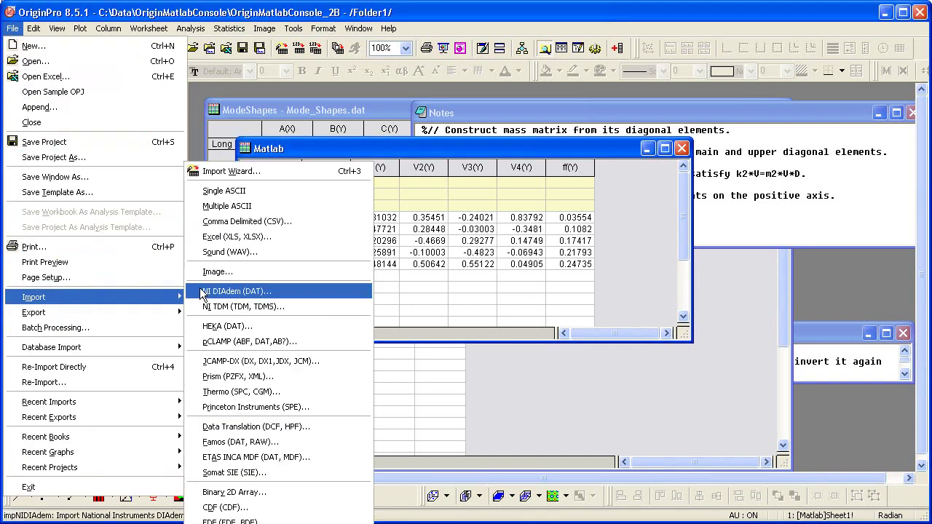
{"action": "left_click", "coordinate": [238, 274]}
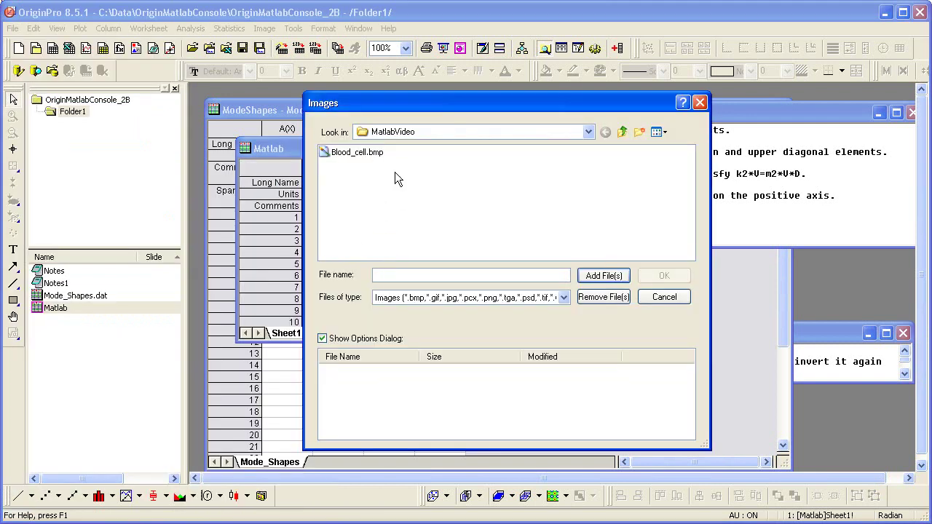
{"action": "left_click", "coordinate": [368, 154]}
{"action": "left_click", "coordinate": [605, 276]}
{"action": "left_click", "coordinate": [660, 276]}
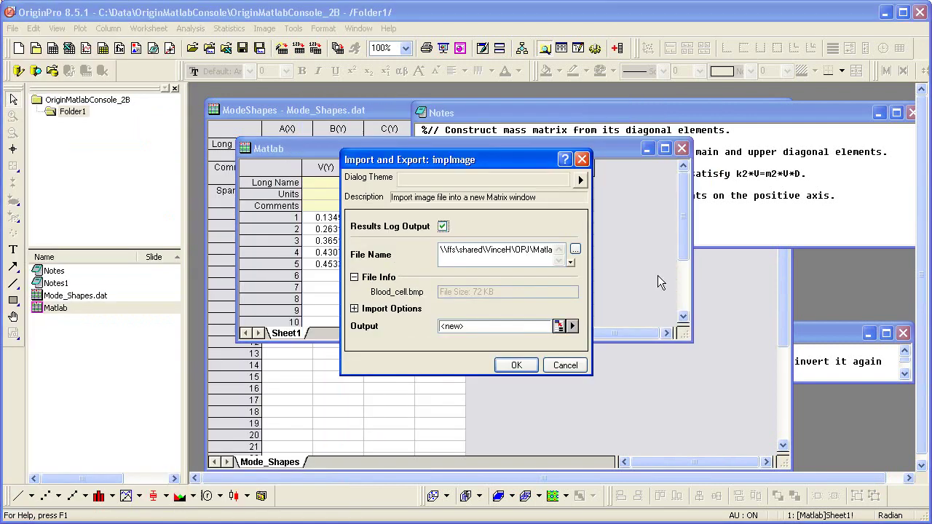
{"action": "left_click", "coordinate": [519, 365]}
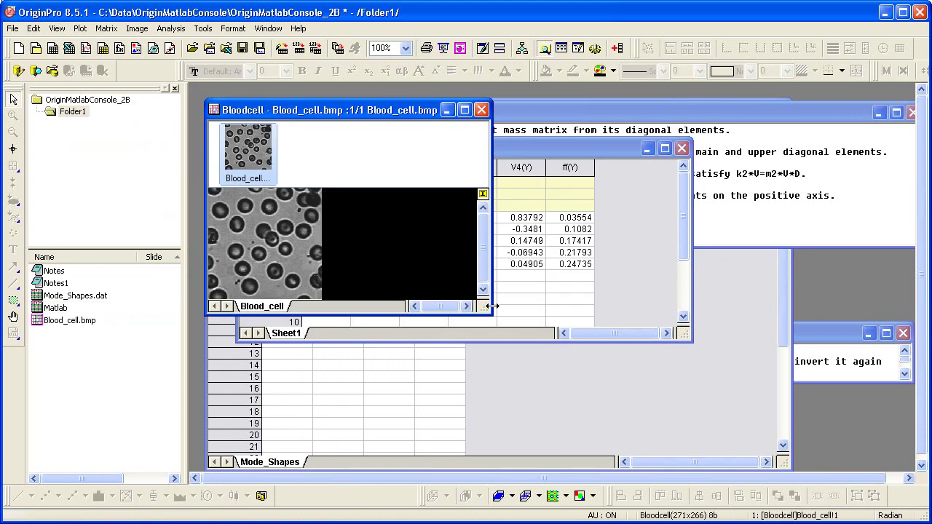
{"action": "left_click_drag", "start_coordinate": [486, 309], "coordinate": [603, 445]}
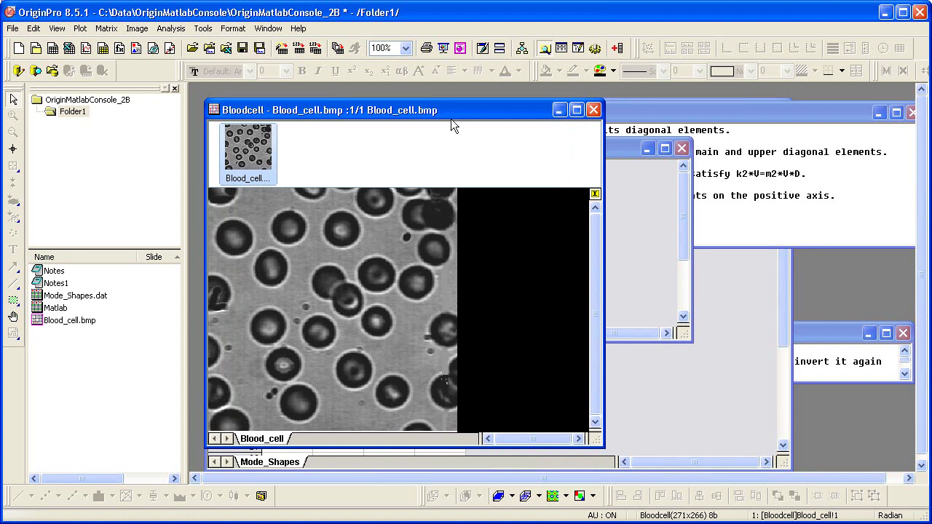
{"action": "left_click_drag", "start_coordinate": [455, 110], "coordinate": [443, 132]}
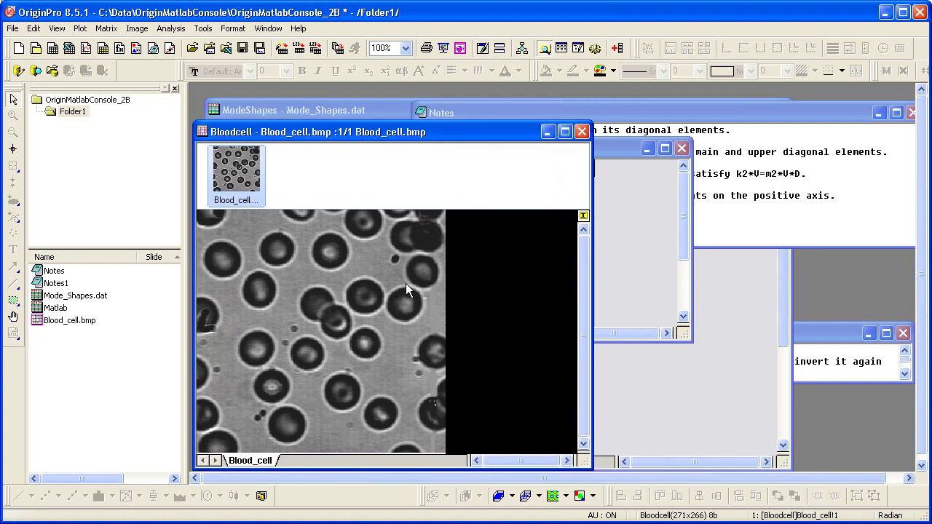
- Bring Notes1 forward, scroll to the img2 hole-filling command line and select it
{"action": "left_click", "coordinate": [822, 335]}
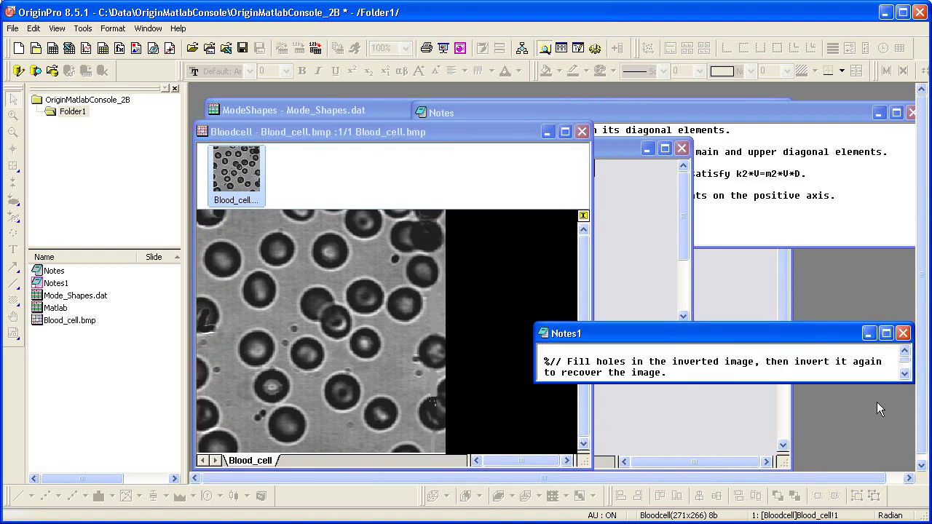
{"action": "left_click", "coordinate": [904, 373]}
{"action": "left_click", "coordinate": [904, 374]}
{"action": "left_click", "coordinate": [903, 375]}
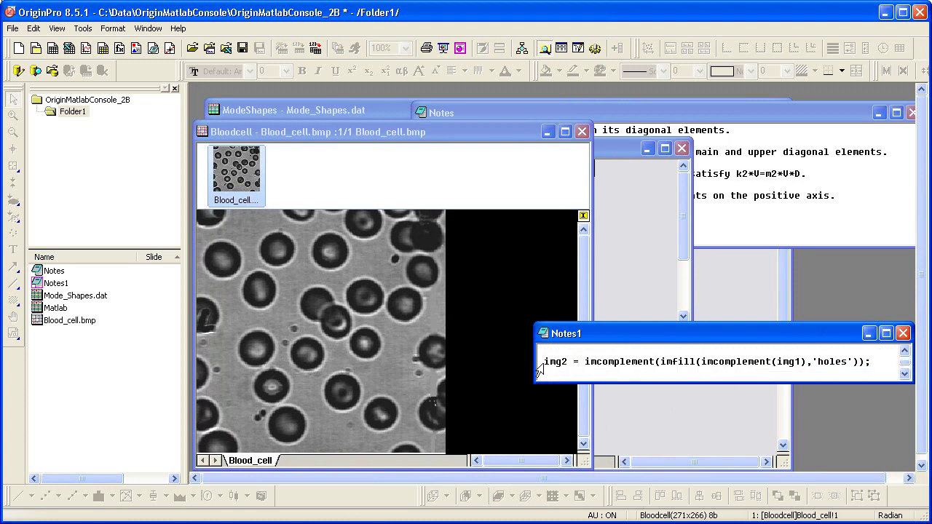
{"action": "left_click_drag", "start_coordinate": [544, 362], "coordinate": [855, 366]}
{"action": "key", "text": "ctrl+c"}
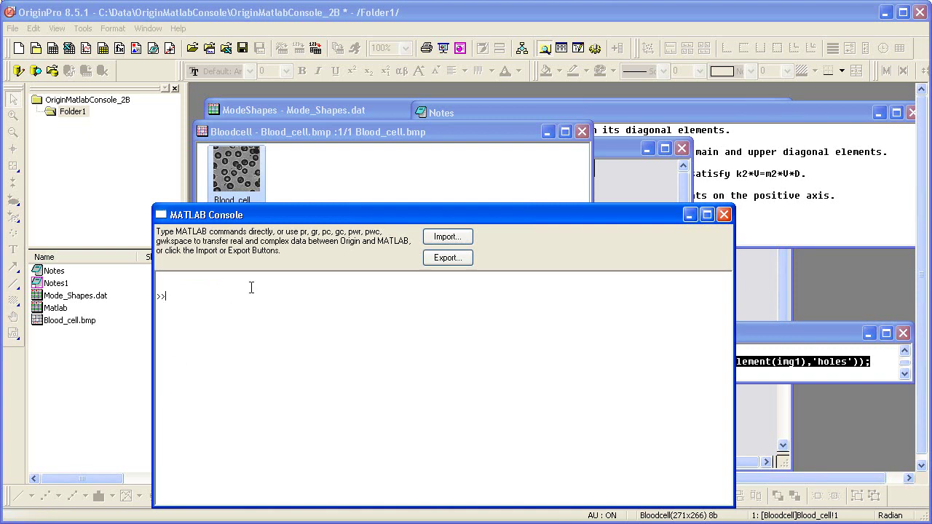
- Choose the Blood_cell matrix for export on the Matrix tab of the MATLAB export dialog
{"action": "left_click", "coordinate": [446, 259]}
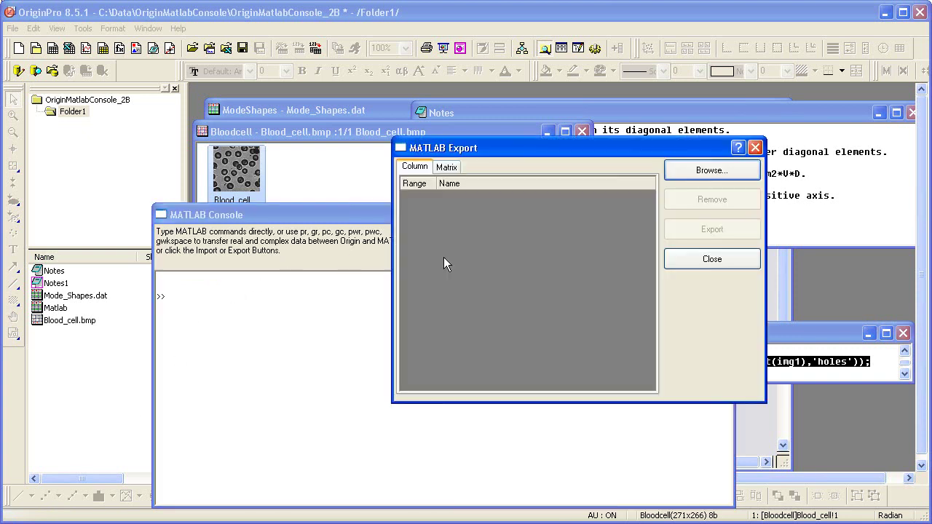
{"action": "left_click", "coordinate": [447, 169]}
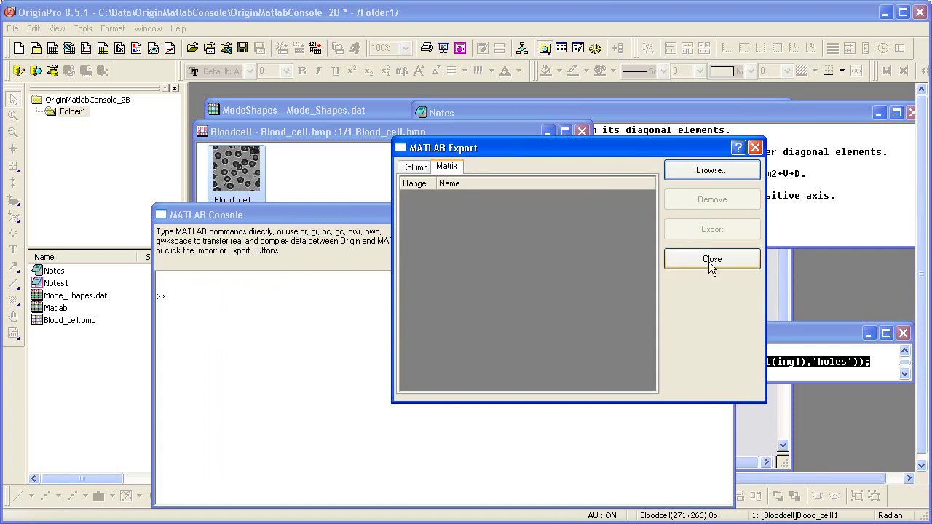
{"action": "left_click", "coordinate": [708, 170]}
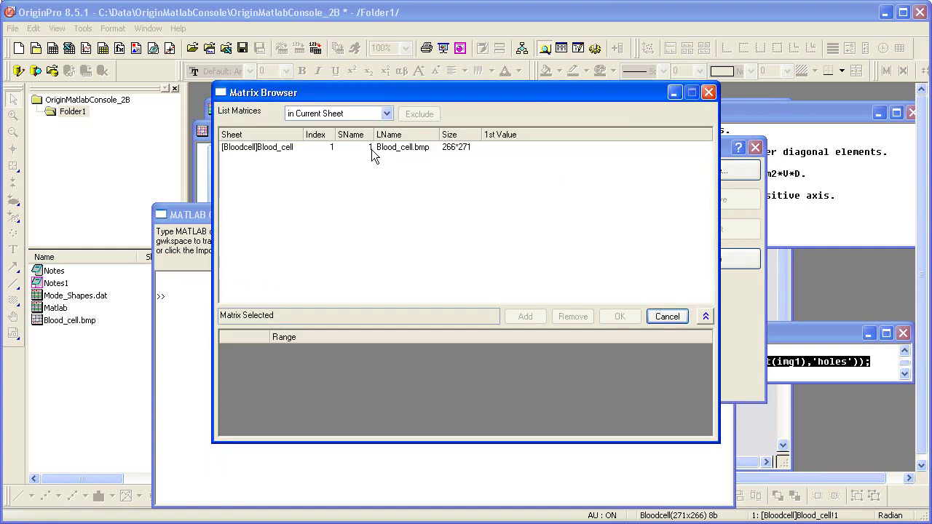
{"action": "left_click", "coordinate": [398, 149]}
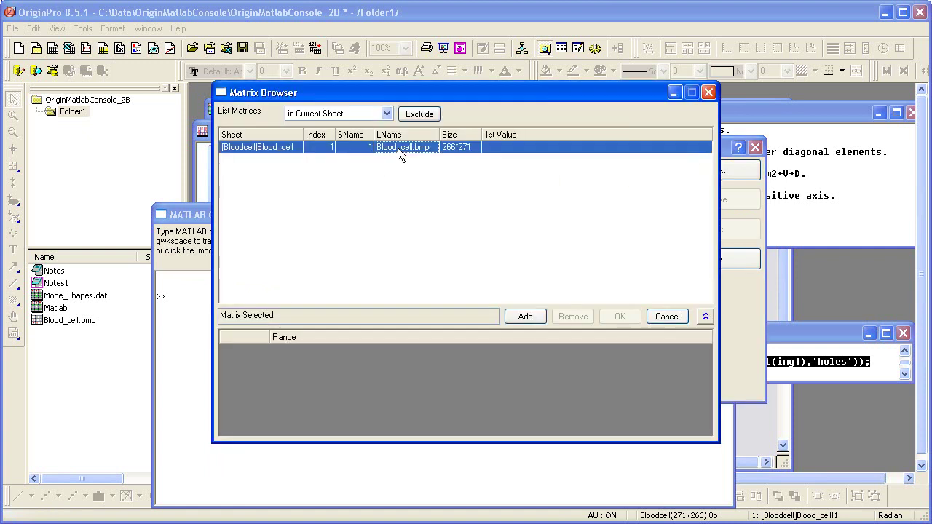
{"action": "left_click", "coordinate": [529, 317]}
{"action": "left_click", "coordinate": [617, 316]}
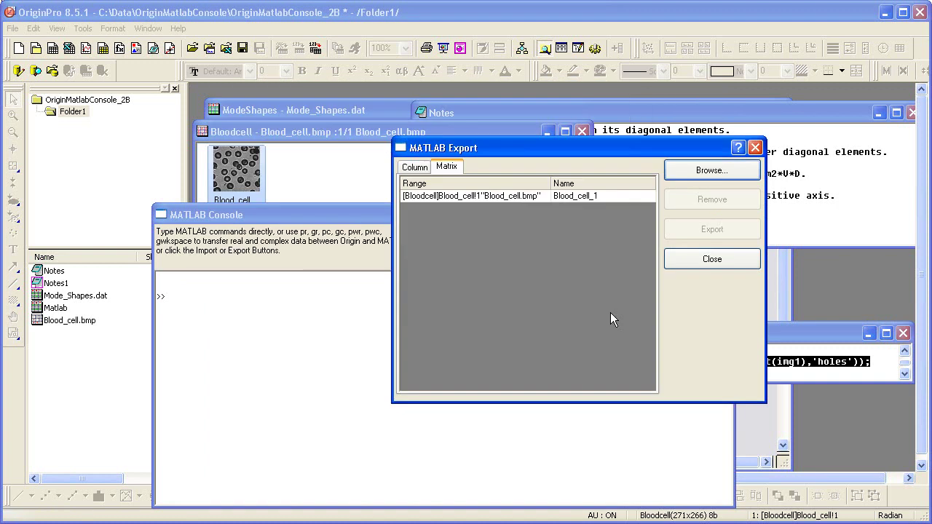
- Rename the export variable to img1, export it, and close the report and dialog
{"action": "left_click", "coordinate": [595, 198]}
{"action": "left_click", "coordinate": [595, 198]}
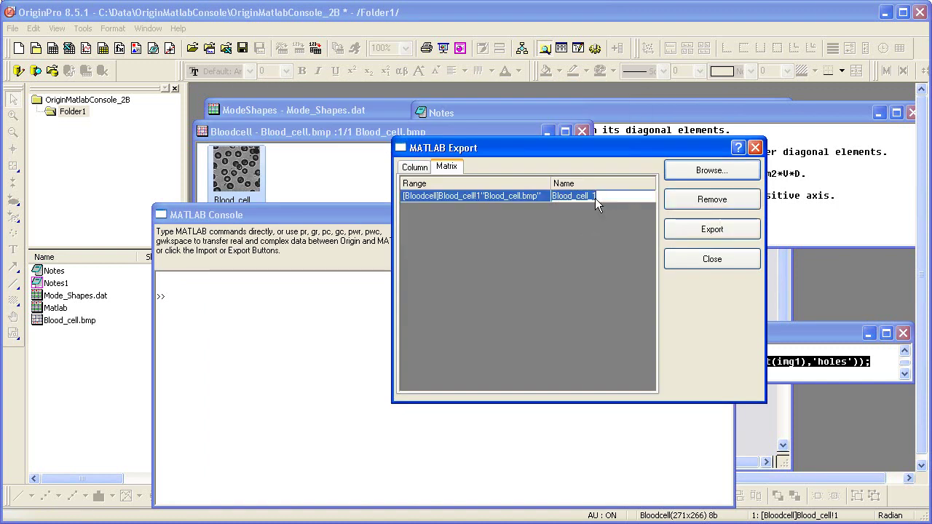
{"action": "type", "text": "img1"}
{"action": "left_click", "coordinate": [532, 224]}
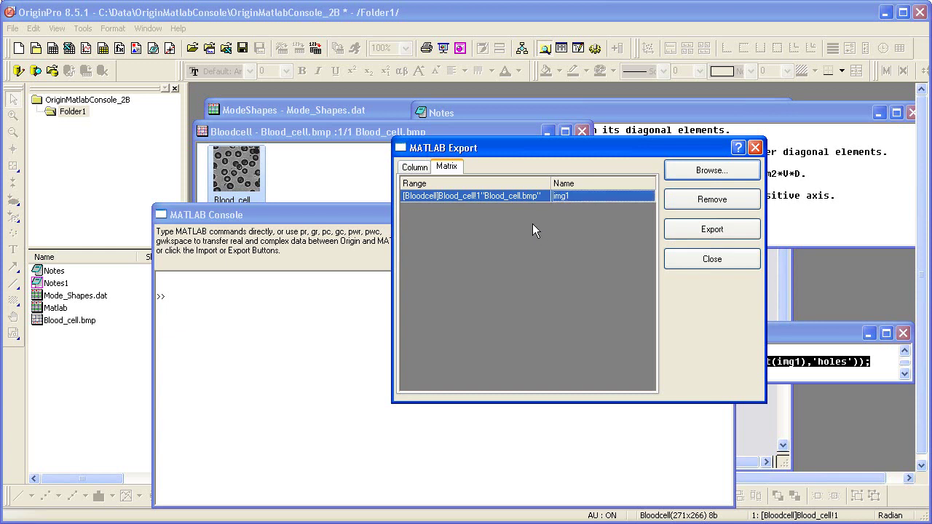
{"action": "left_click", "coordinate": [694, 225]}
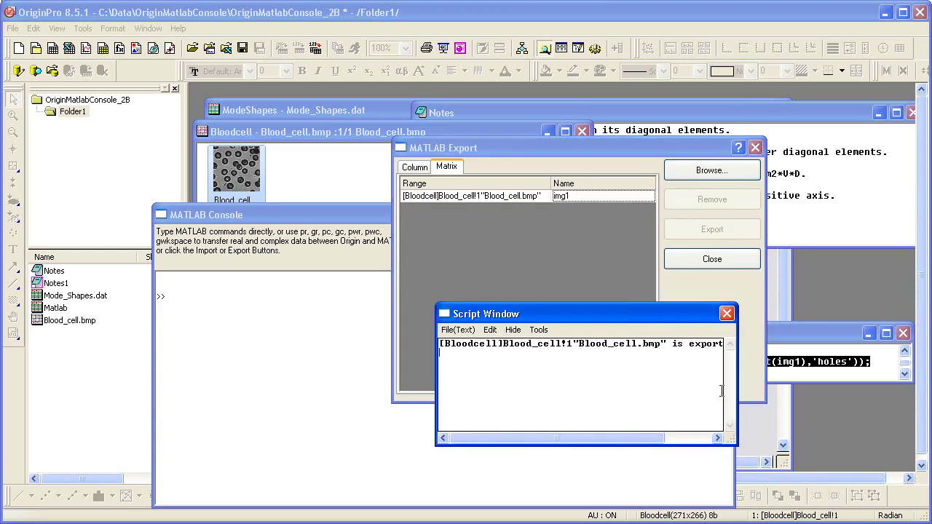
{"action": "left_click_drag", "start_coordinate": [737, 386], "coordinate": [849, 384]}
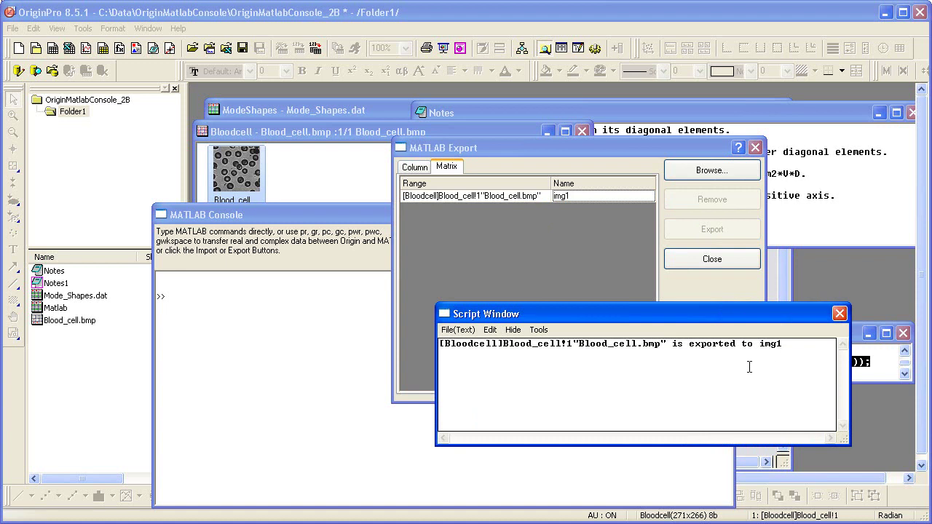
{"action": "left_click", "coordinate": [839, 314]}
{"action": "left_click", "coordinate": [722, 260]}
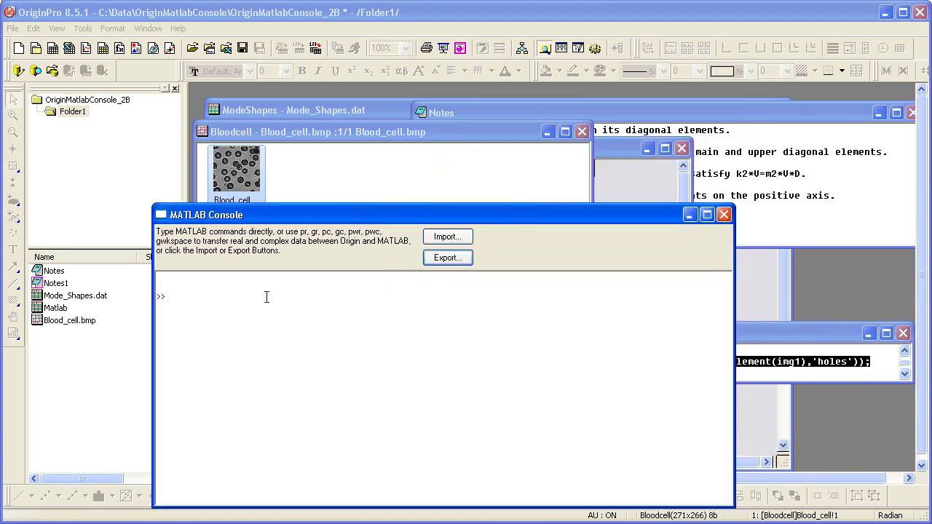
- Paste and run img2 = imcomplement(imfill(imcomplement(img1),'holes')); in the MATLAB Console
{"action": "left_click", "coordinate": [171, 297]}
{"action": "key", "text": "ctrl+v"}
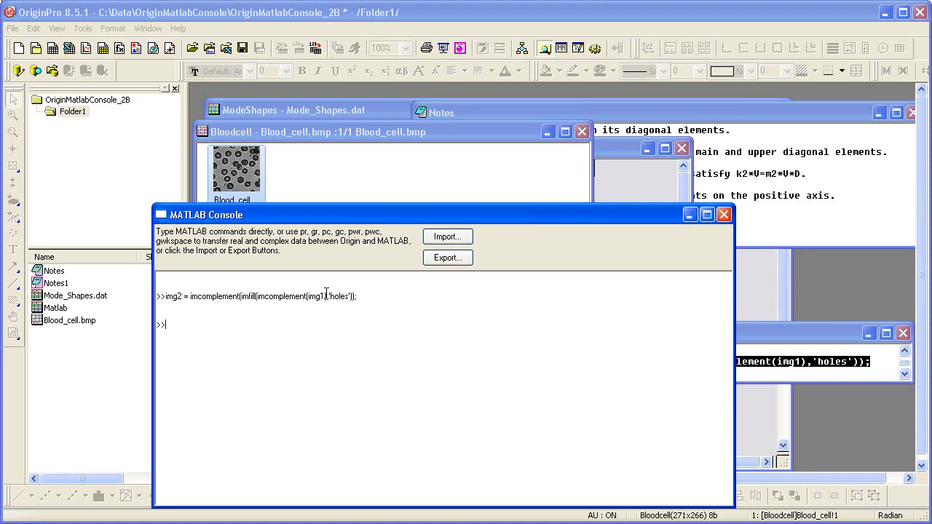
- Import the MATLAB variable img2 into the project as a new matrix
{"action": "left_click", "coordinate": [442, 239]}
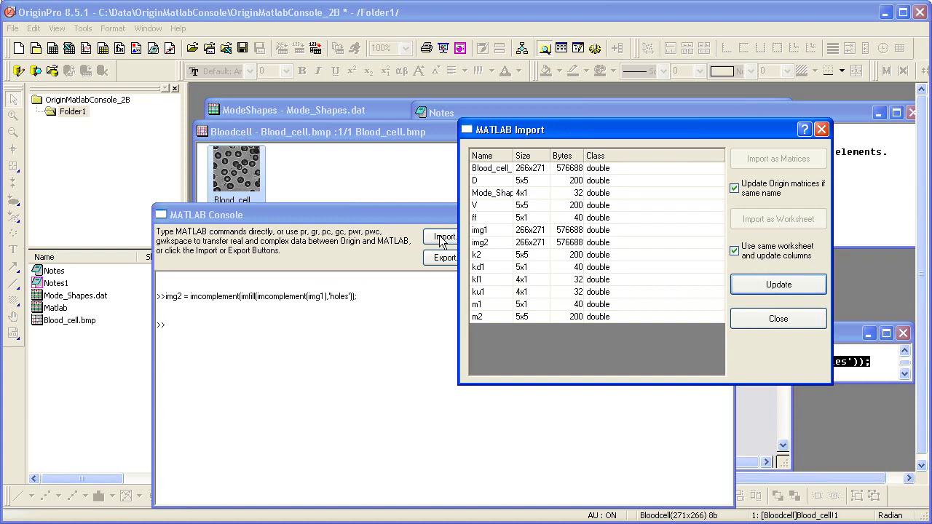
{"action": "left_click", "coordinate": [496, 242]}
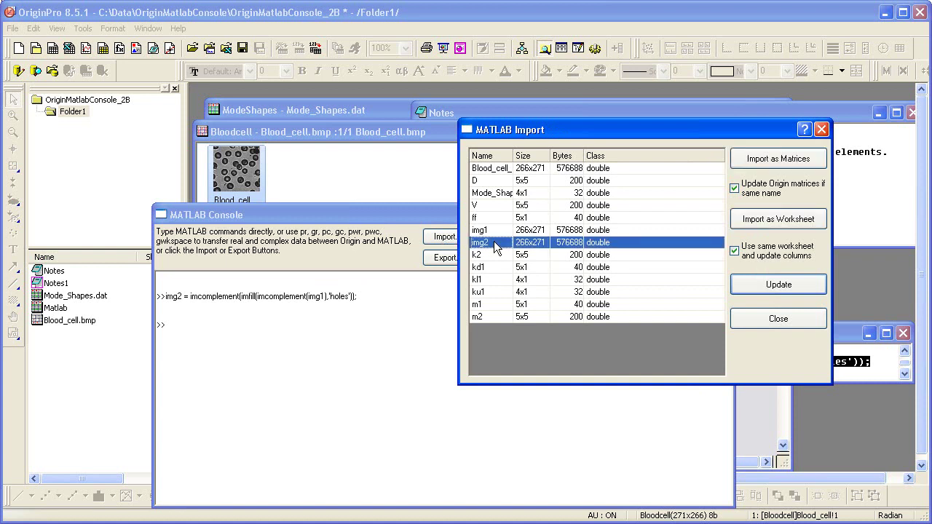
{"action": "left_click", "coordinate": [792, 163]}
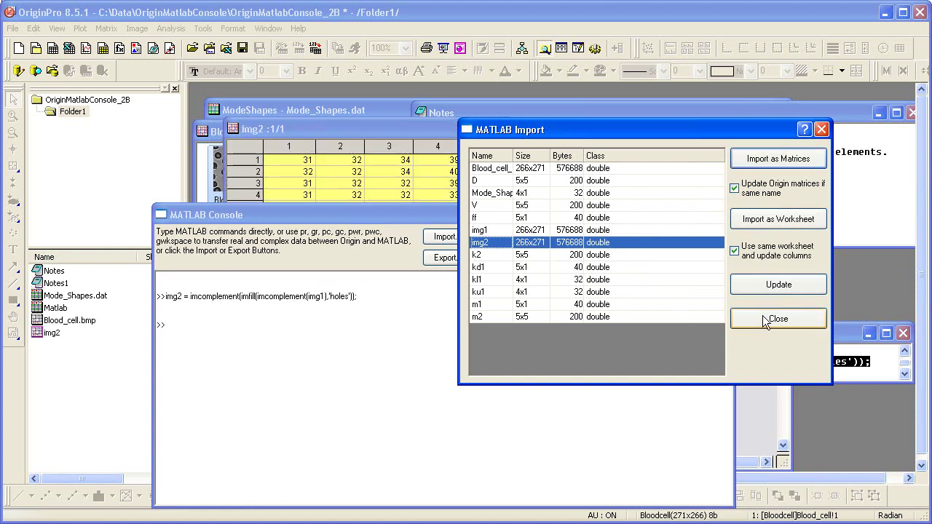
{"action": "left_click", "coordinate": [762, 318]}
- Minimize the MATLAB Console, then reposition and enlarge the img2 matrix window
{"action": "left_click", "coordinate": [688, 215]}
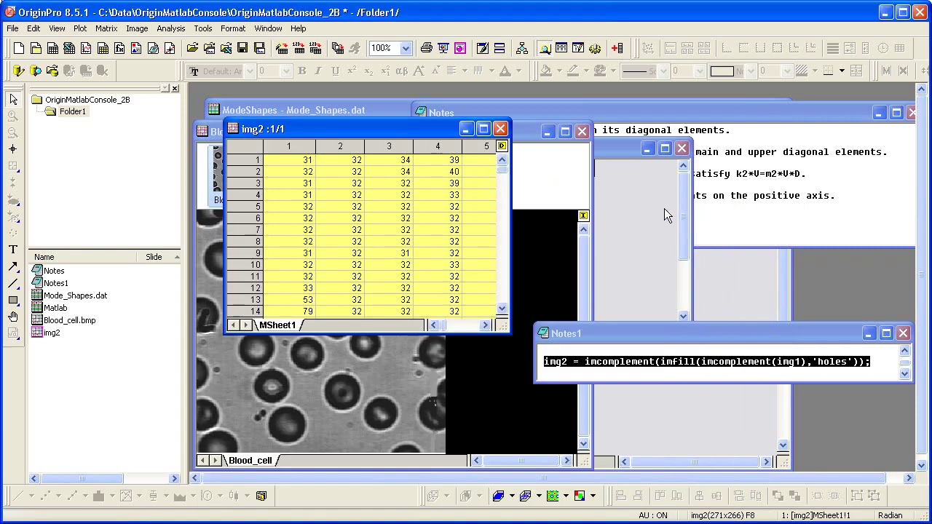
{"action": "left_click_drag", "start_coordinate": [412, 130], "coordinate": [601, 142]}
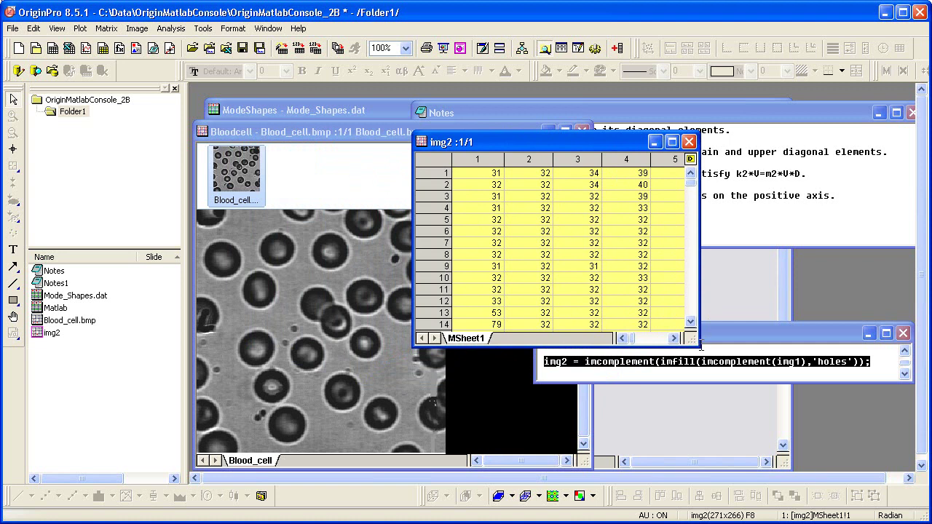
{"action": "left_click_drag", "start_coordinate": [699, 345], "coordinate": [874, 466]}
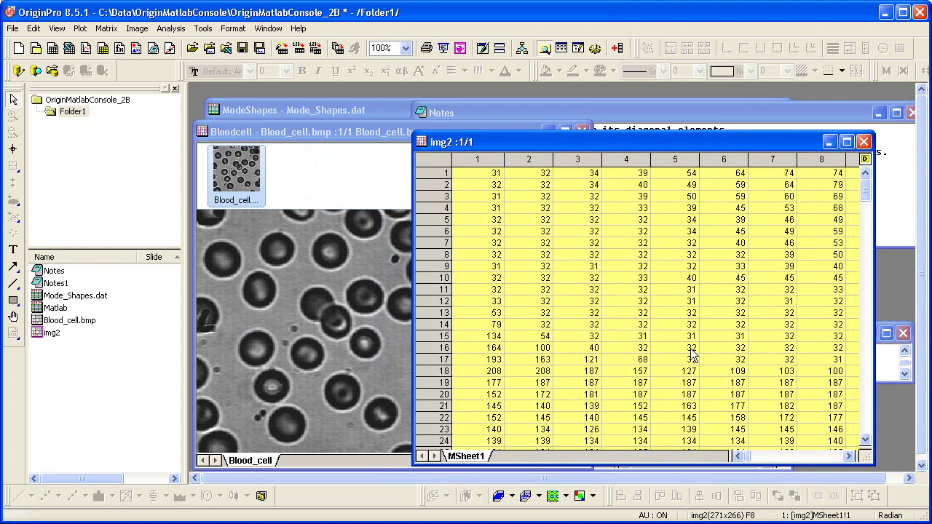
- Switch the img2 matrix to Image Mode and nudge its window right
{"action": "left_click", "coordinate": [55, 30]}
{"action": "left_click", "coordinate": [88, 286]}
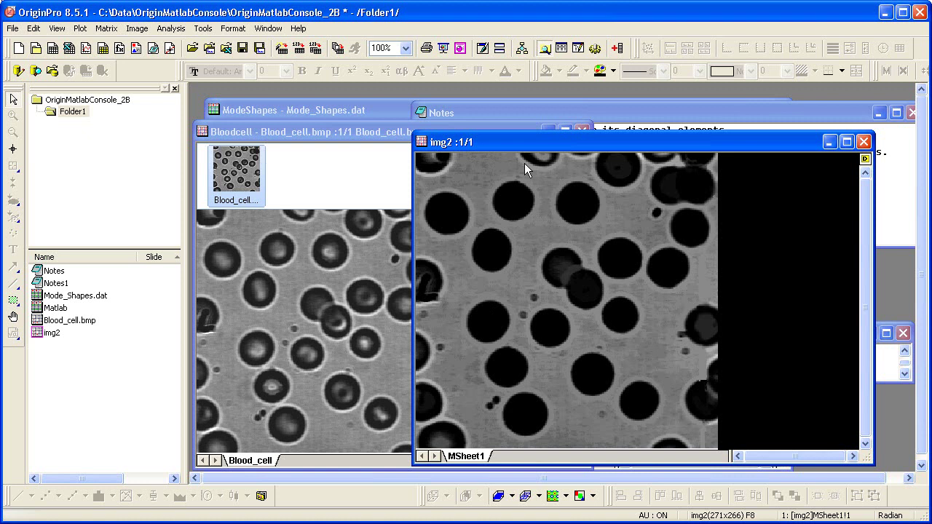
{"action": "left_click_drag", "start_coordinate": [547, 140], "coordinate": [580, 128]}
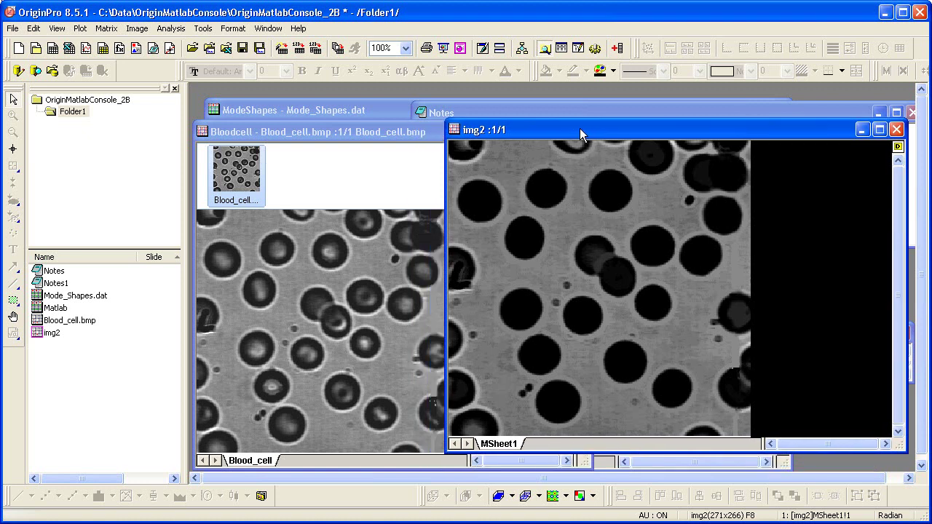